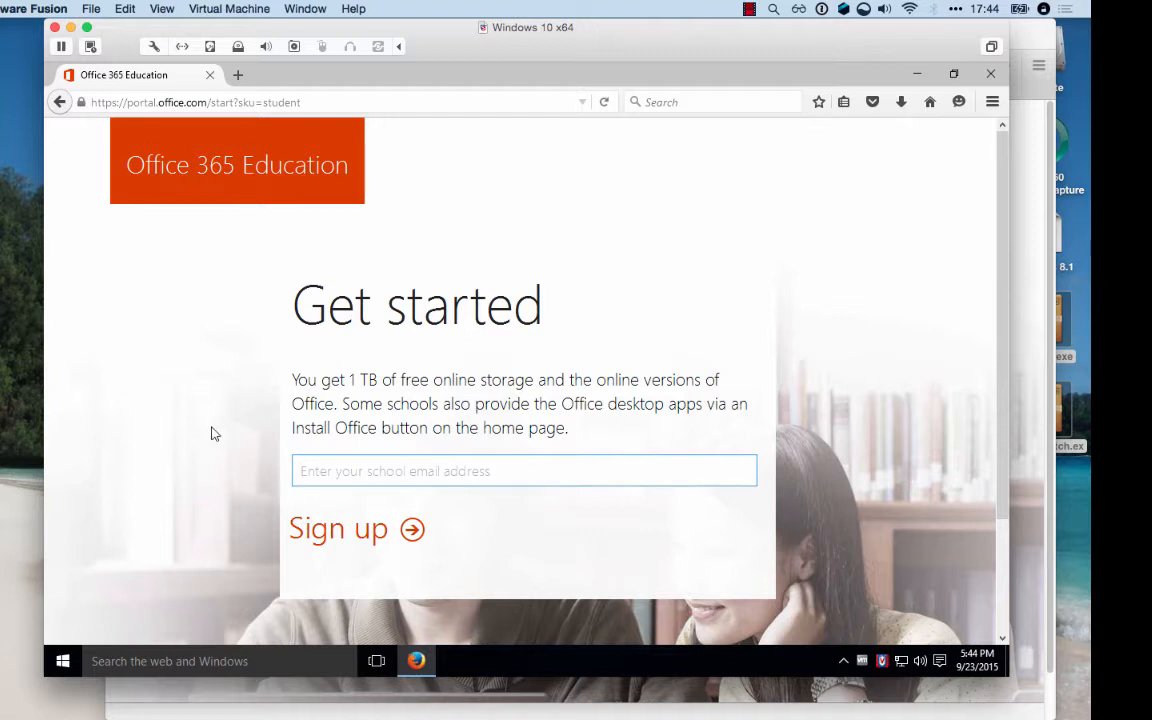
{"action": "type", "text": "dctest@sfsu"}
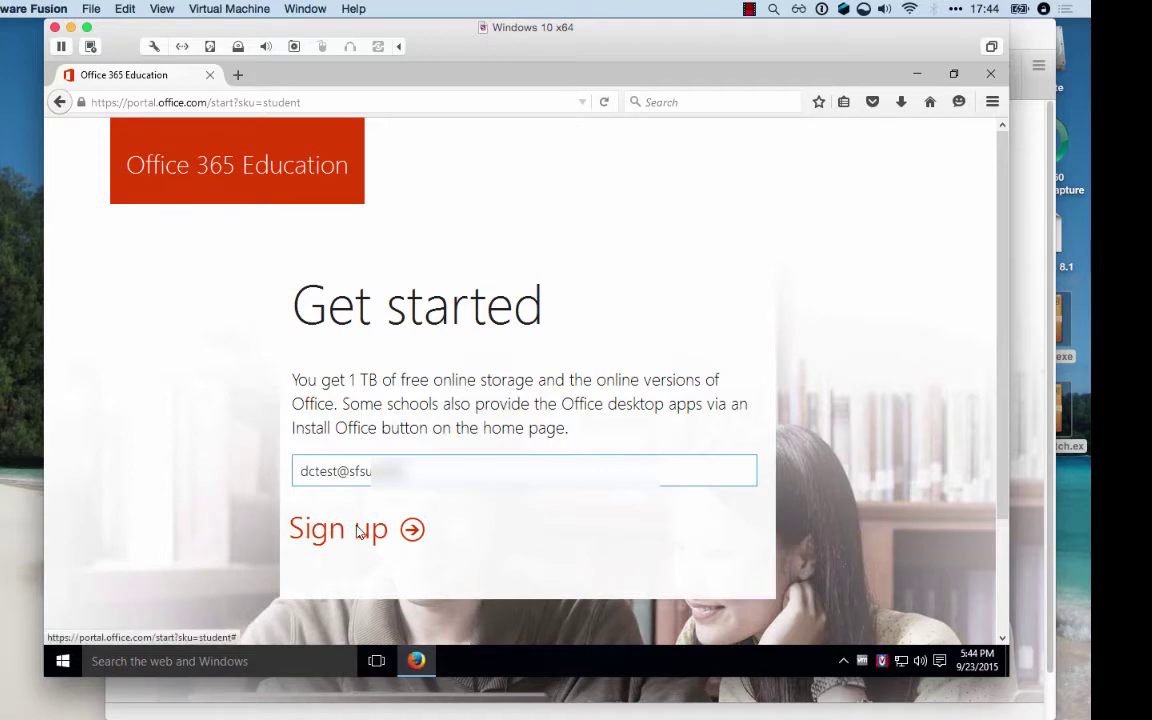
Sign in to Office 365 with the school email and pasted password
{"action": "left_click", "coordinate": [357, 530]}
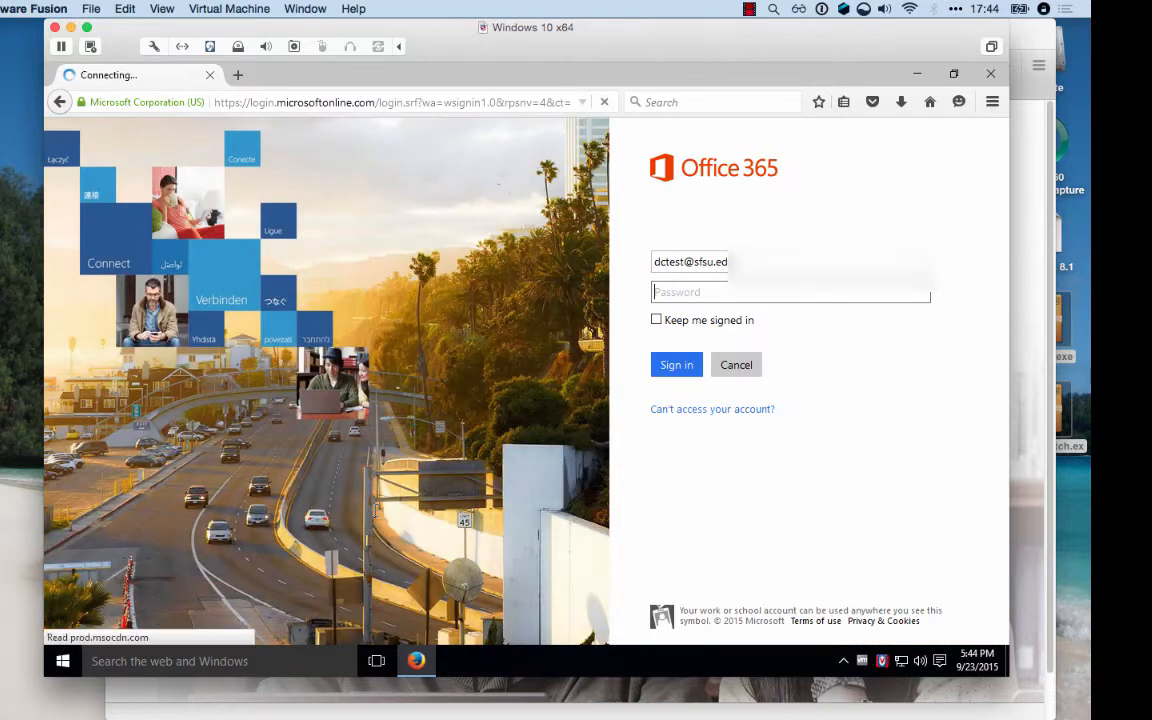
{"action": "right_click", "coordinate": [709, 291]}
{"action": "left_click", "coordinate": [759, 364]}
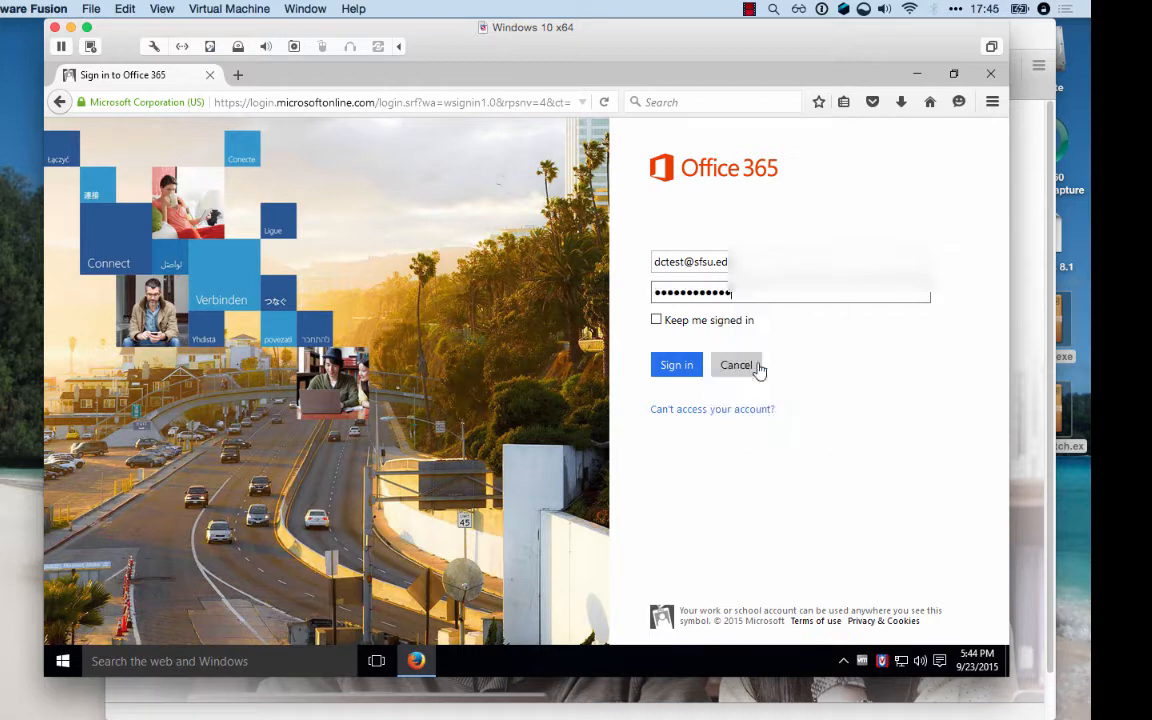
{"action": "left_click", "coordinate": [684, 366]}
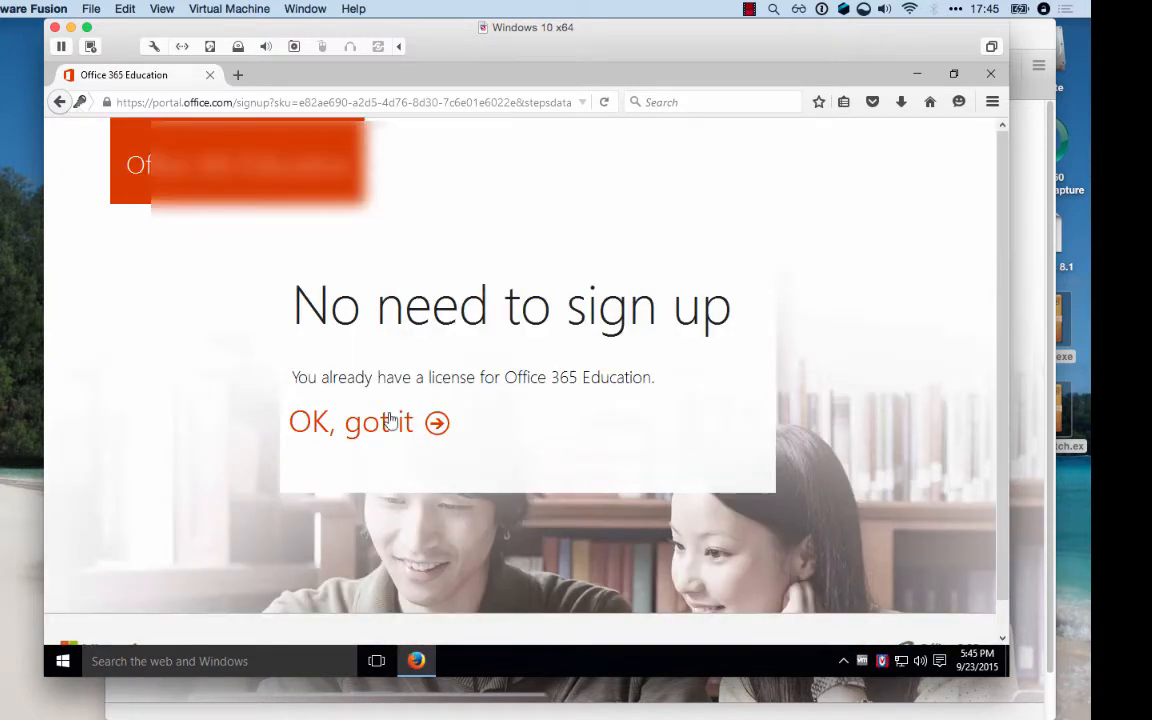
{"action": "left_click", "coordinate": [345, 428]}
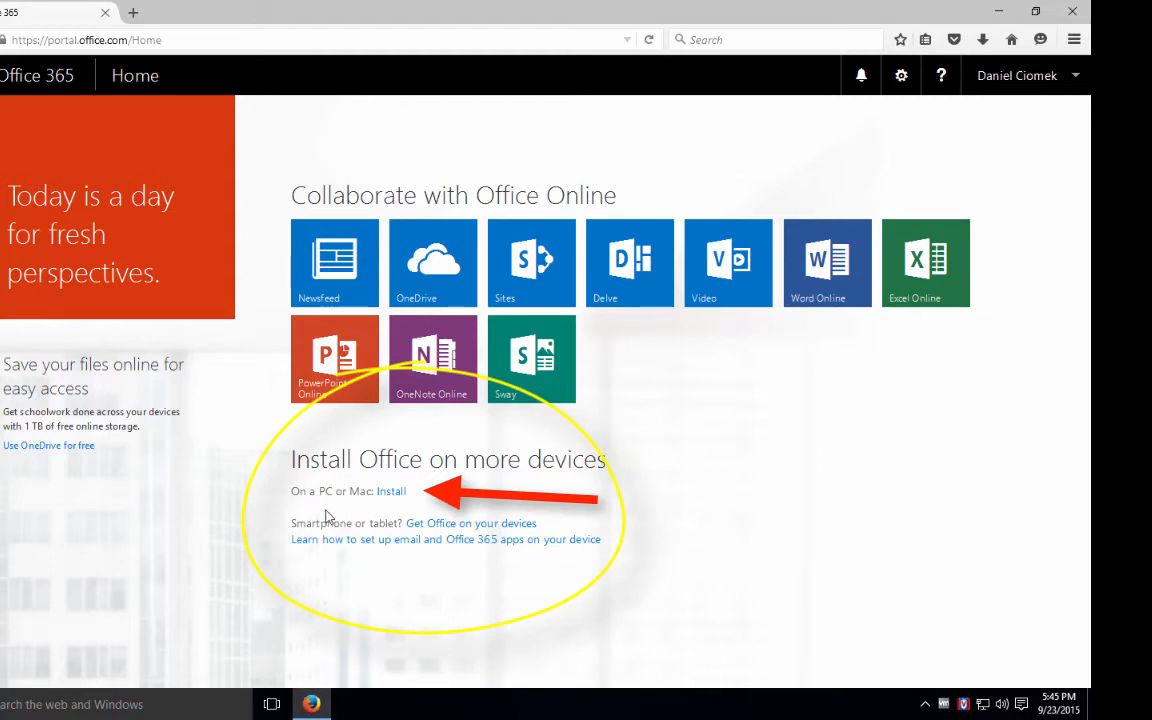
Download the Office installer and show it in the Downloads folder
{"action": "left_click", "coordinate": [392, 497]}
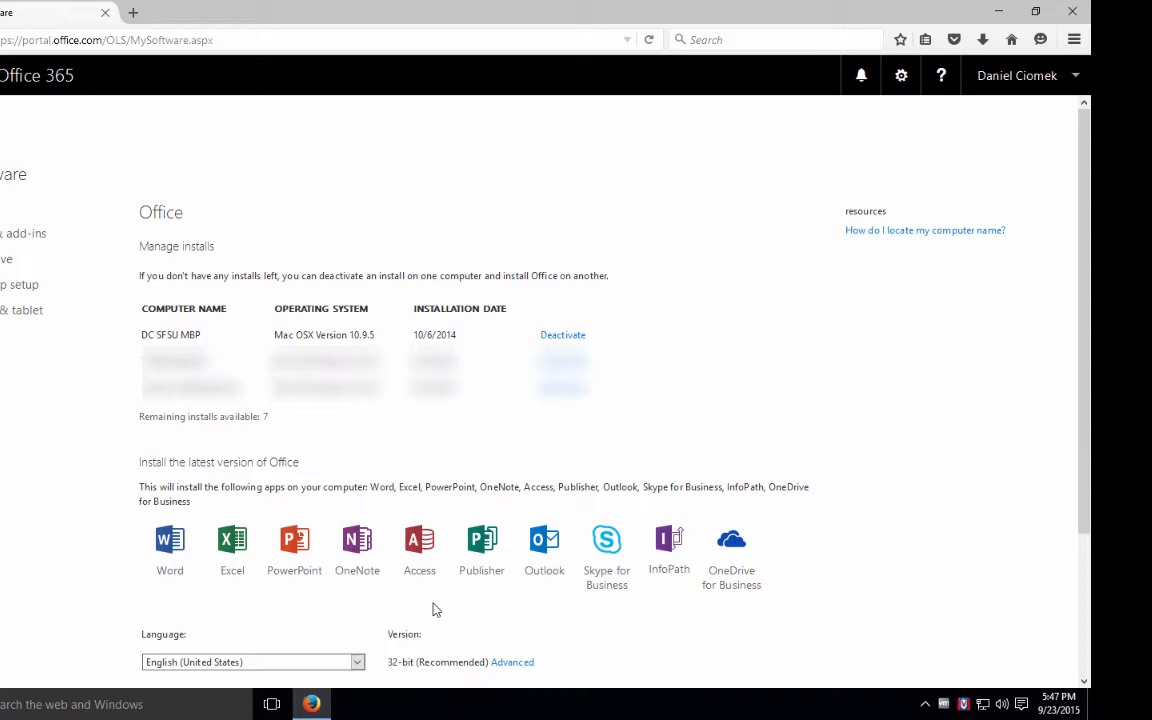
{"action": "scroll", "coordinate": [435, 609], "scroll_direction": "down", "scroll_amount": 3}
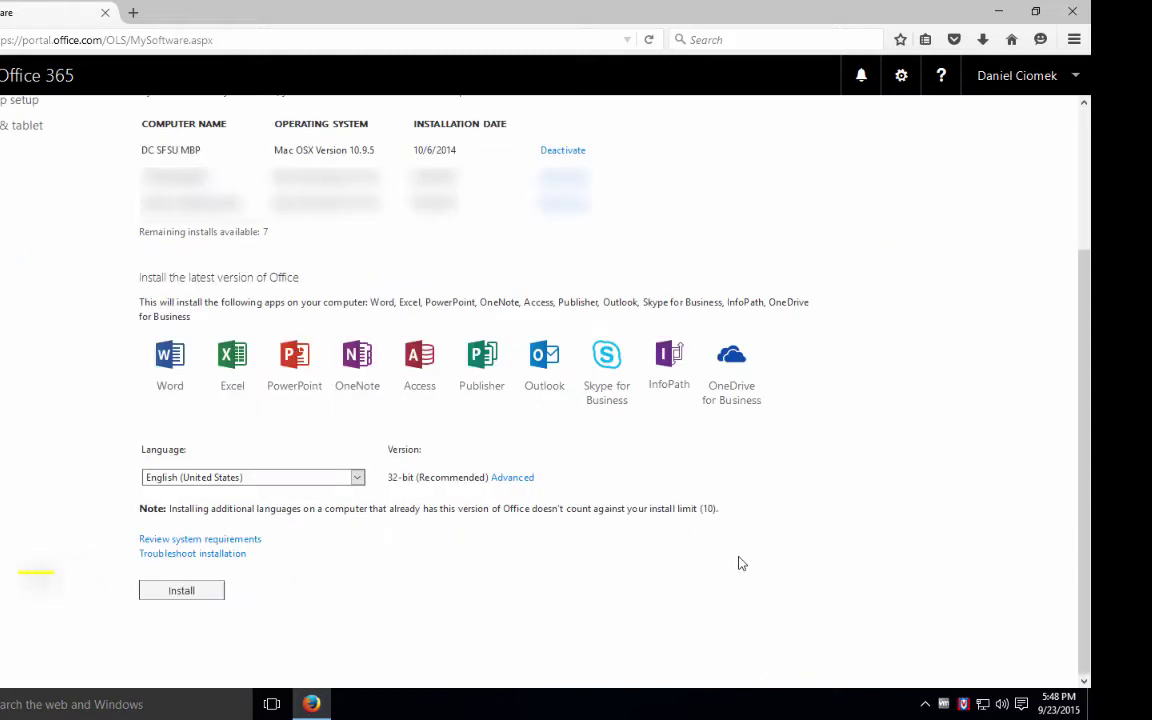
{"action": "left_click", "coordinate": [182, 591]}
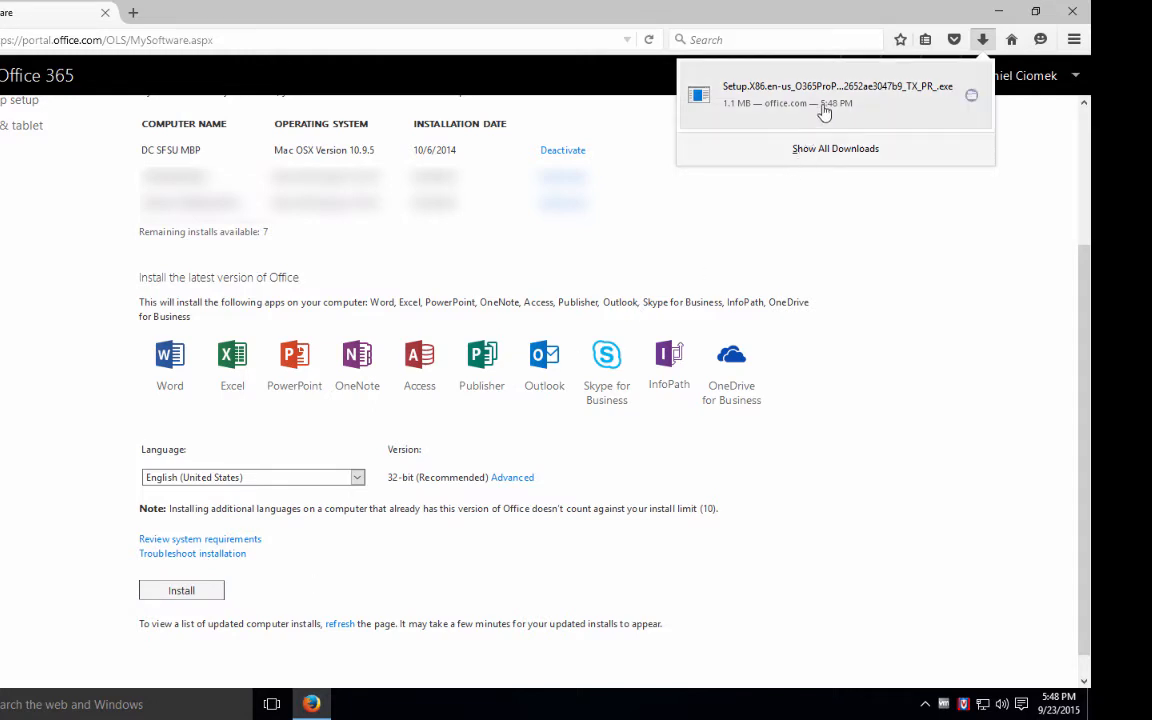
{"action": "left_click", "coordinate": [971, 97]}
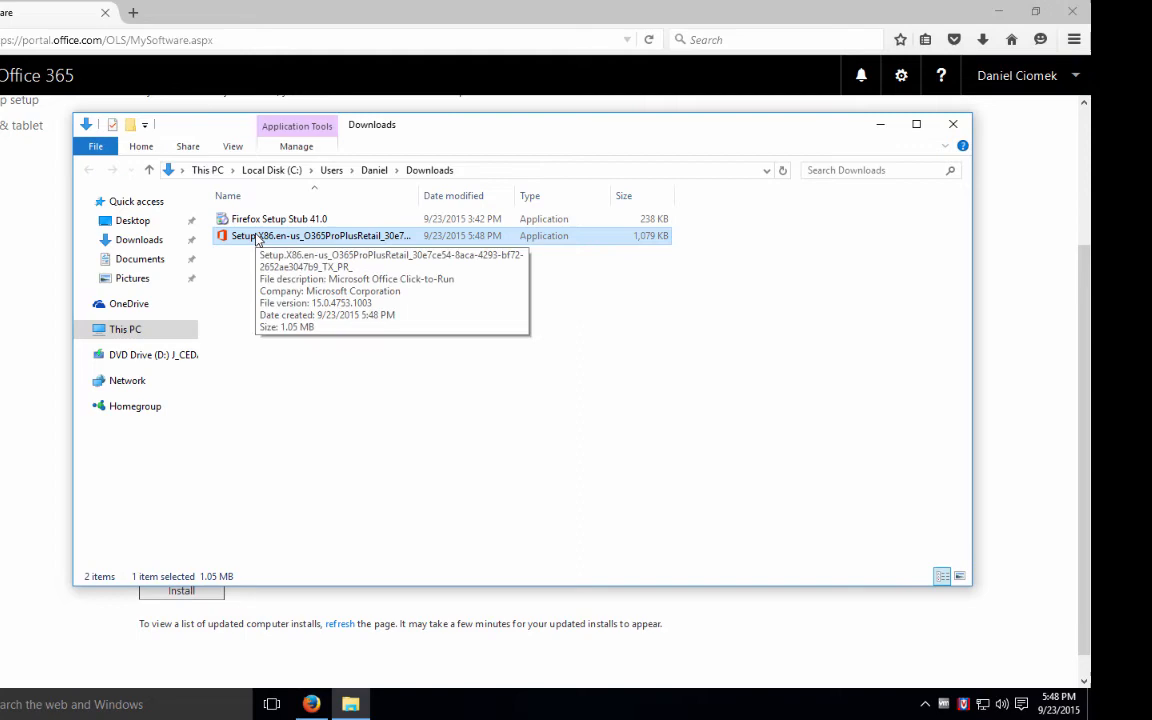
Run Setup.X86 from Downloads and allow it to make changes to the PC
{"action": "double_click", "coordinate": [257, 237]}
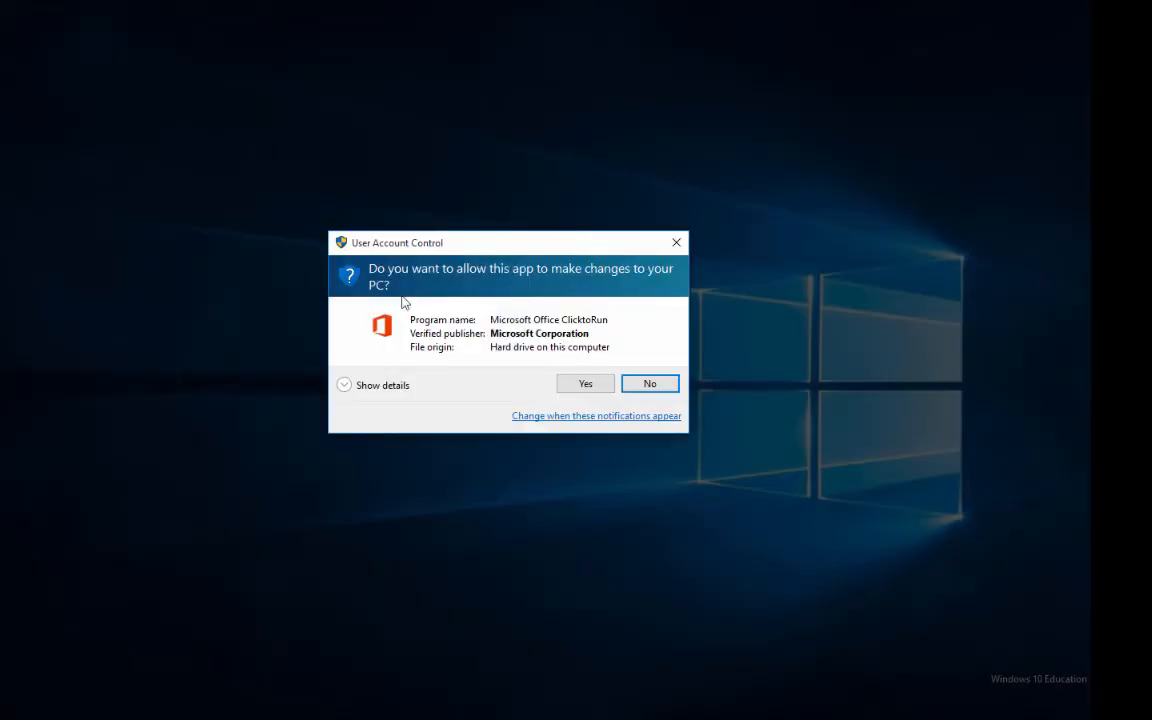
{"action": "left_click", "coordinate": [586, 388]}
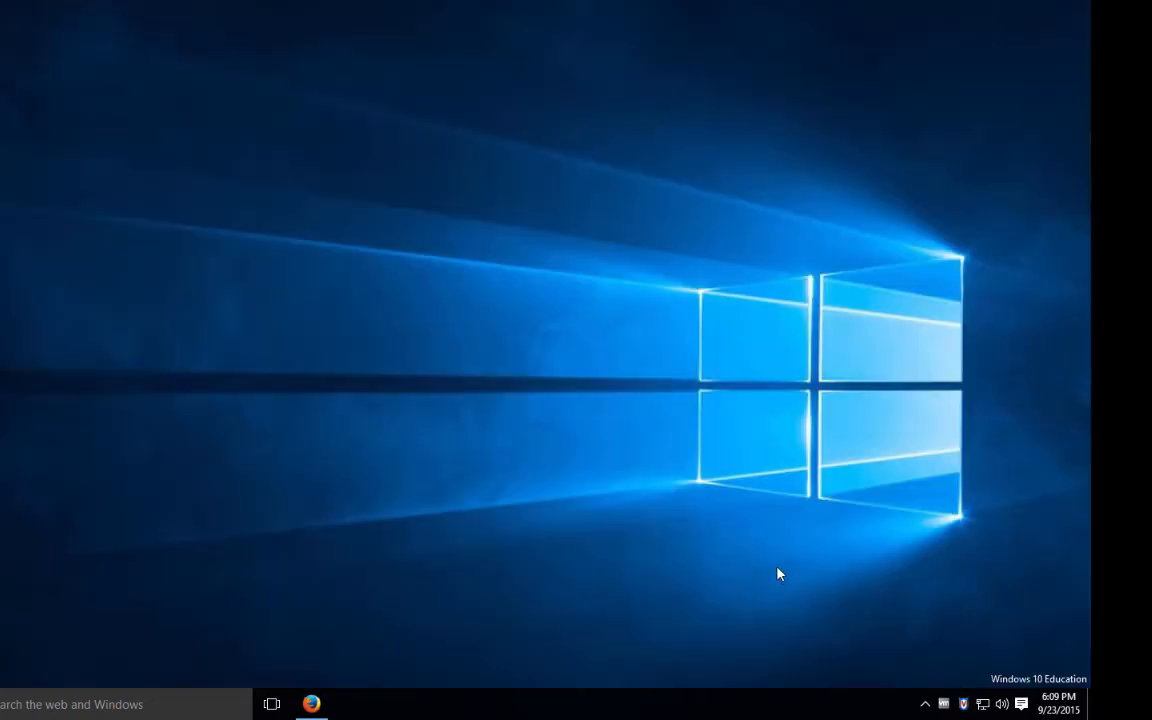
Start Access 2013 from the Start menu
{"action": "key", "text": "super"}
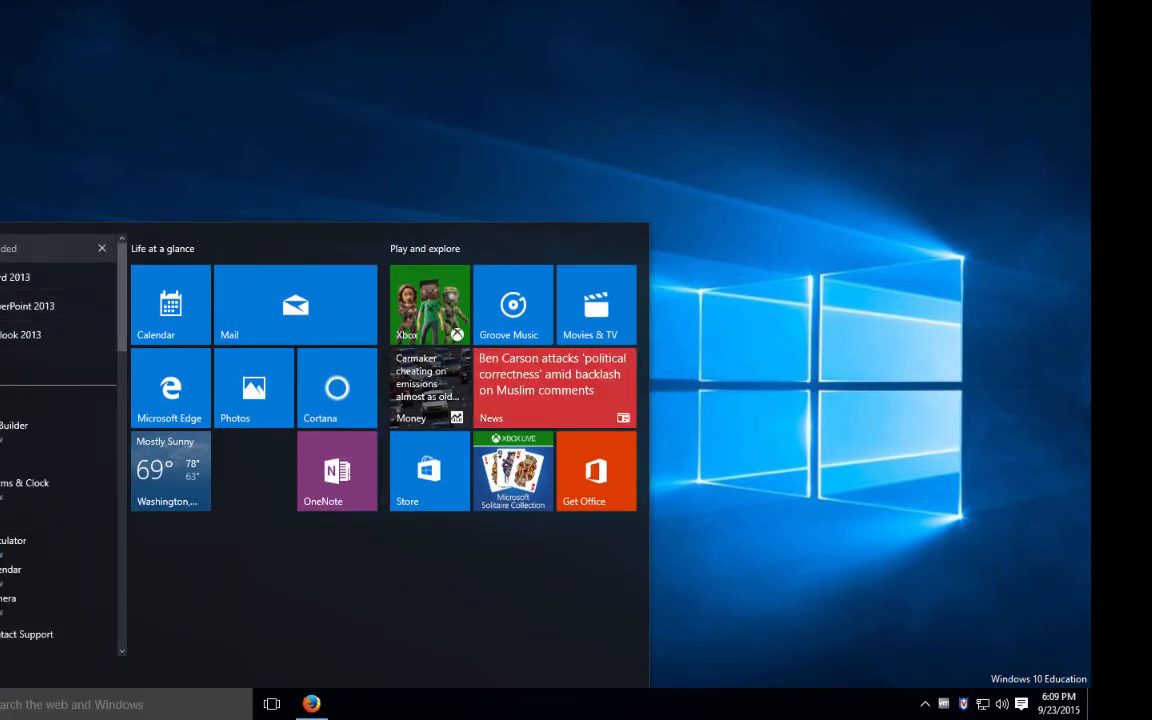
{"action": "left_click", "coordinate": [38, 700]}
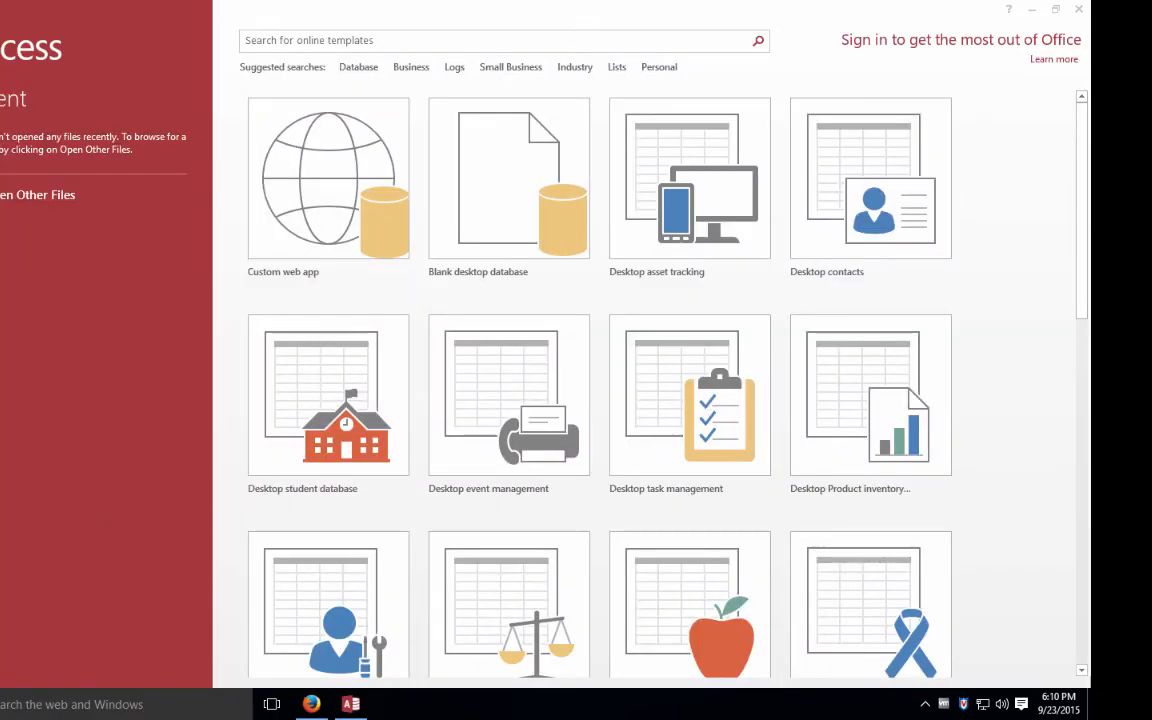
Search the taskbar for 'power' and launch PowerPoint 2013
{"action": "left_click", "coordinate": [2, 712]}
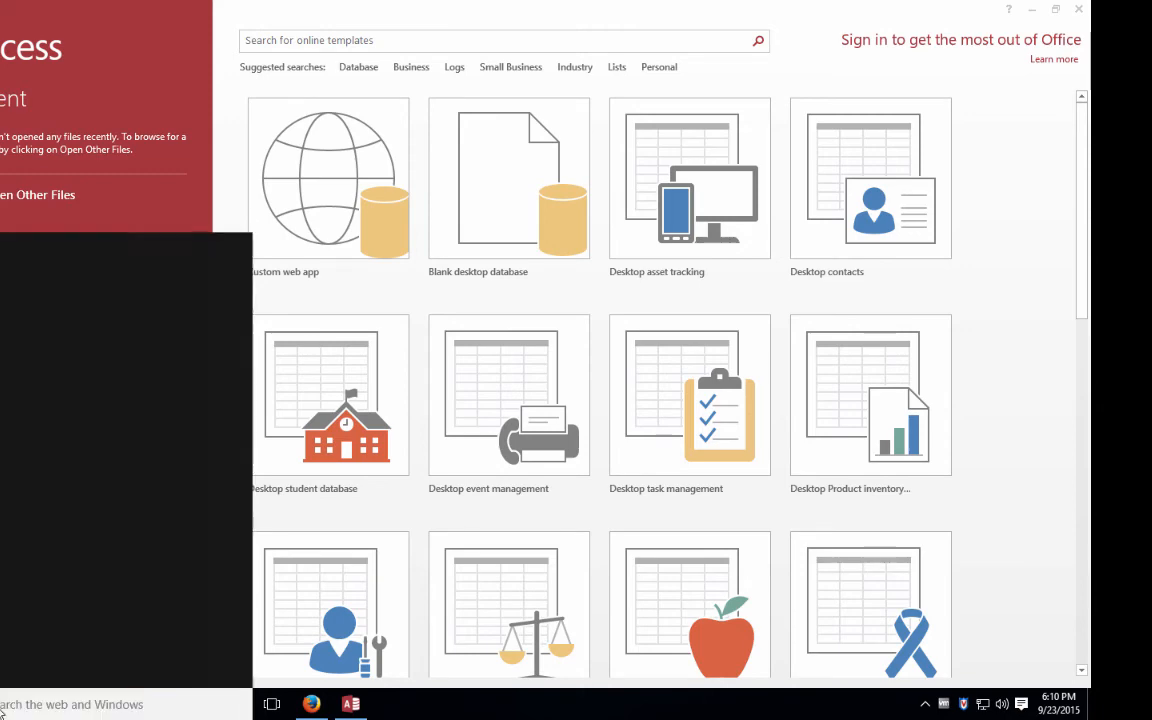
{"action": "type", "text": "power"}
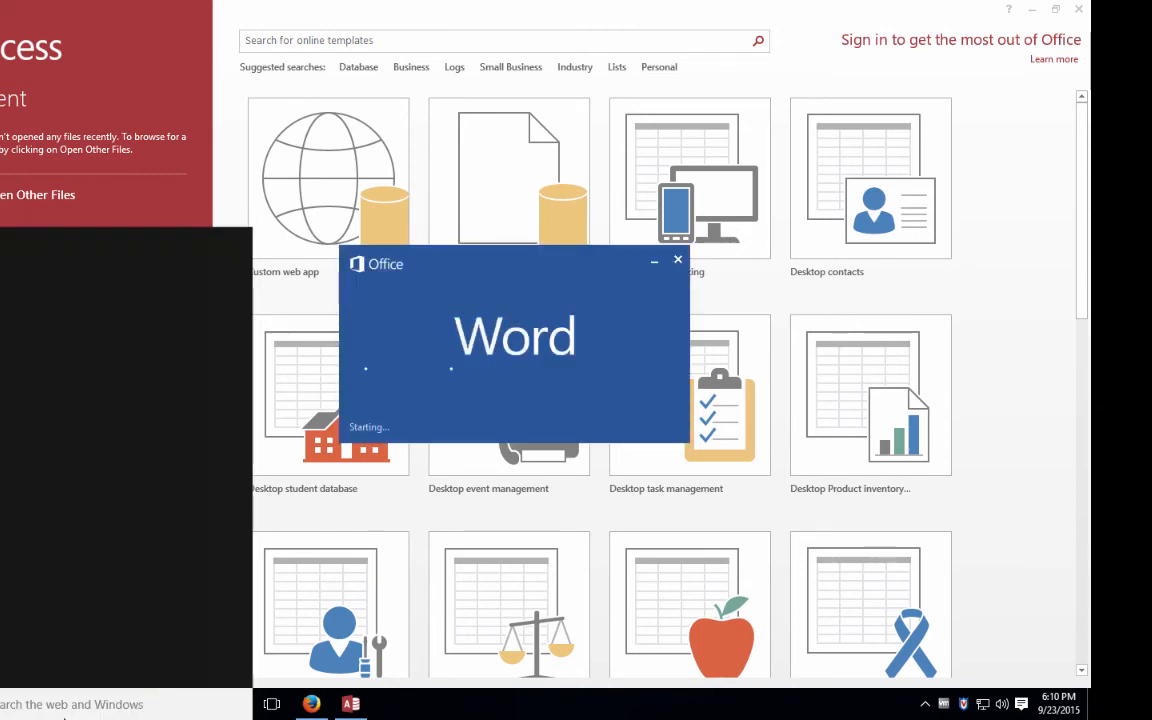
{"action": "left_click", "coordinate": [98, 266]}
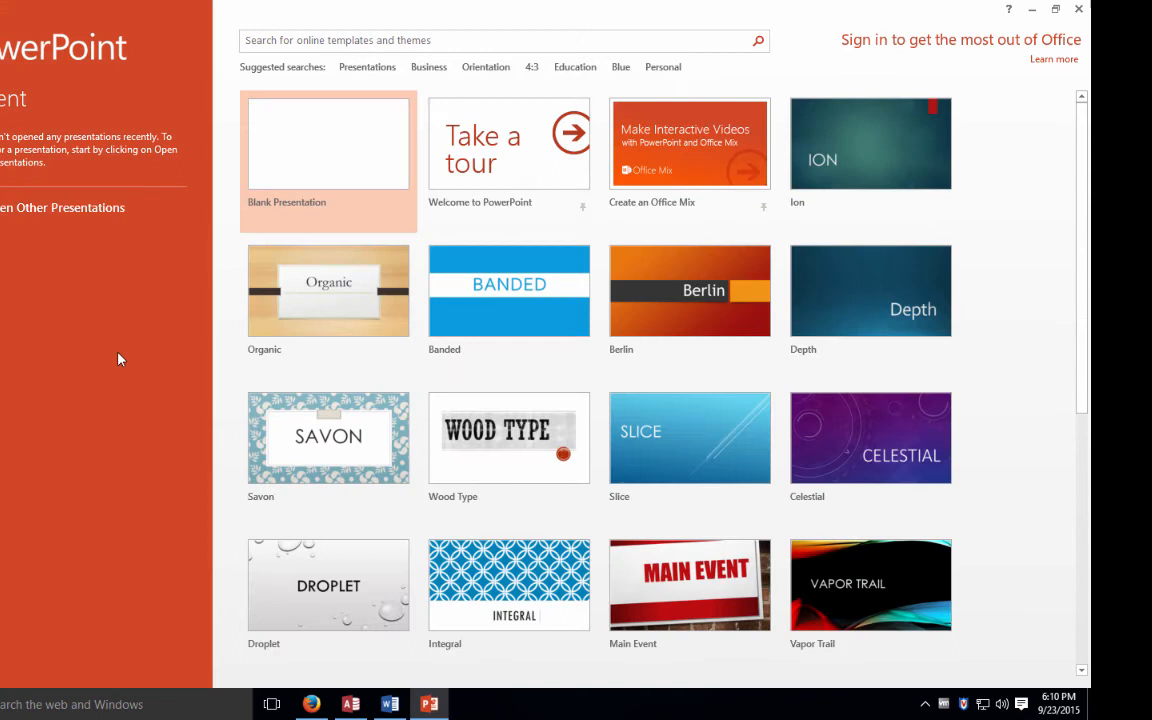